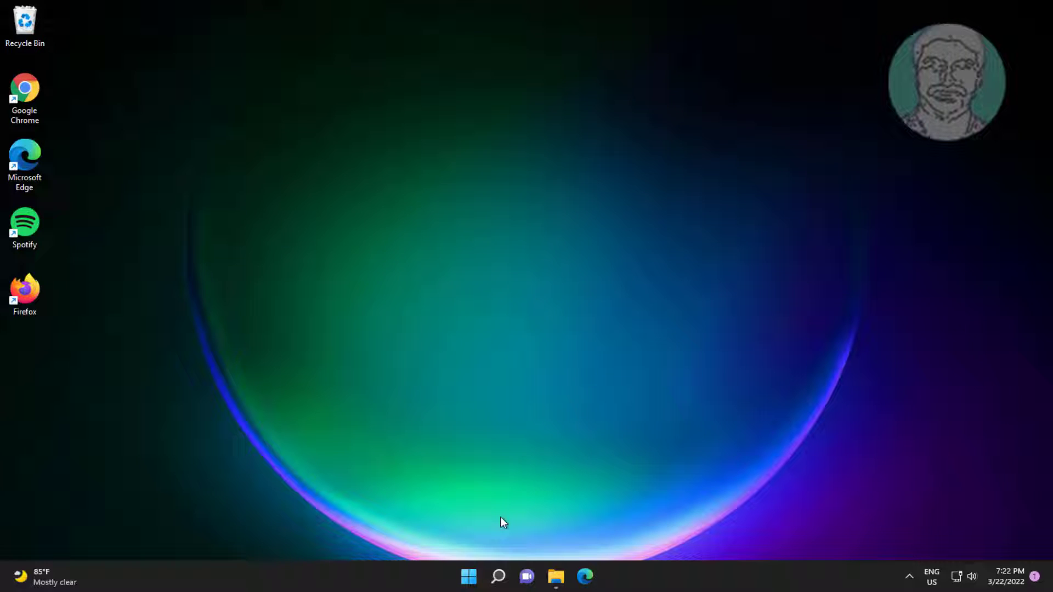
Search Windows for 'device manager' and open the Device Manager best match
{"action": "left_click", "coordinate": [498, 576]}
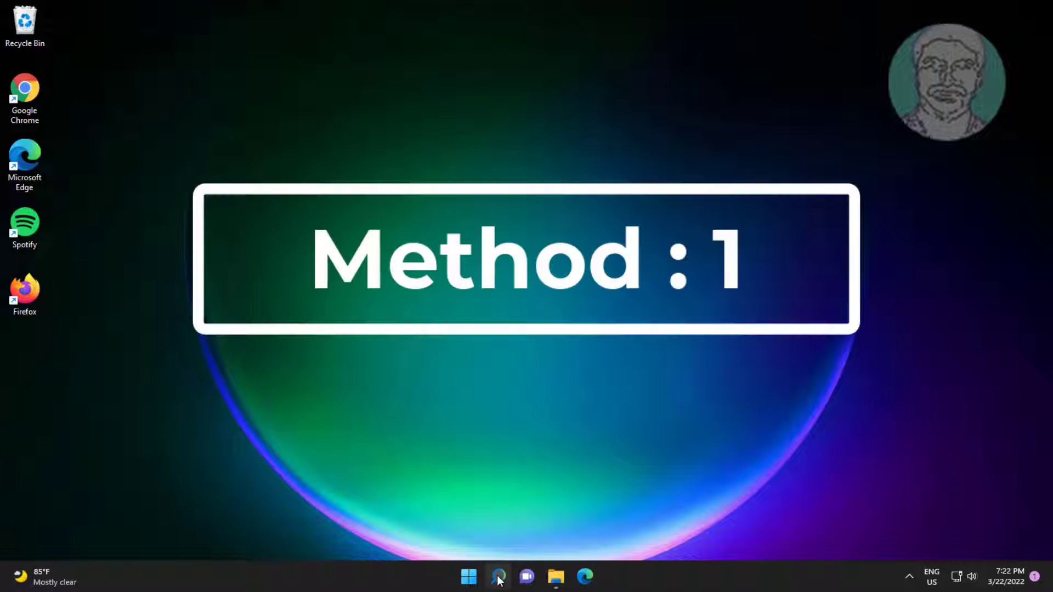
{"action": "type", "text": "device "}
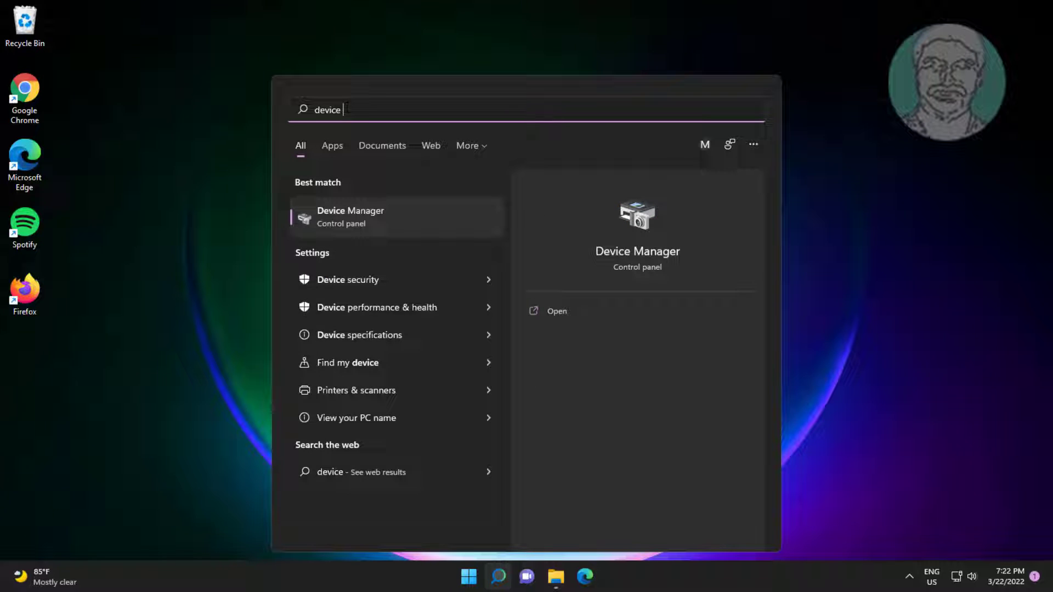
{"action": "type", "text": "manager"}
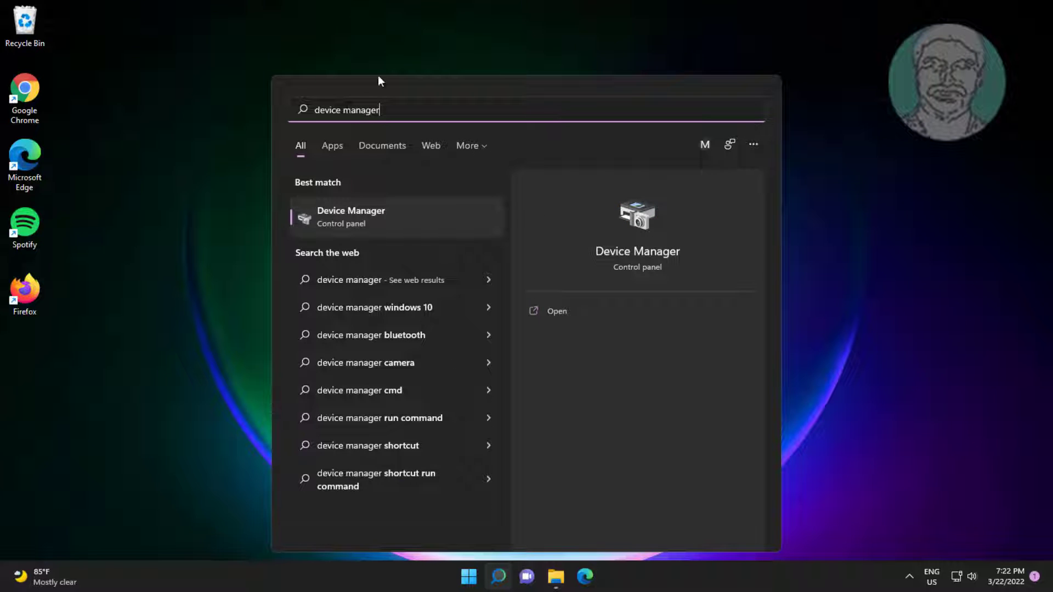
{"action": "left_click", "coordinate": [370, 218]}
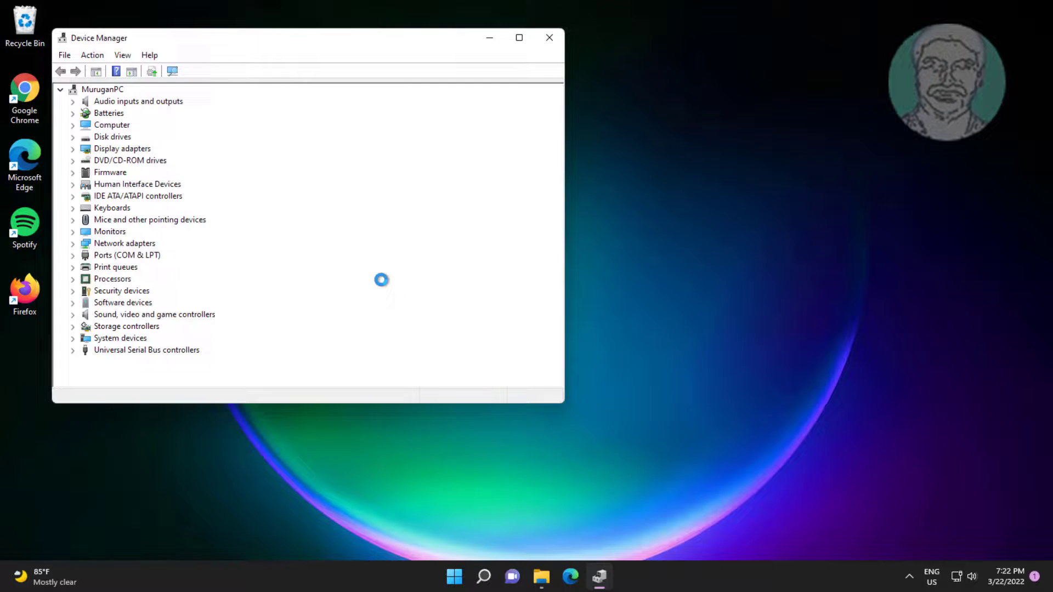
Run an automatic driver search for the Generic Non-PnP Monitor under Monitors, then go to Windows Update
{"action": "left_click", "coordinate": [120, 235]}
{"action": "left_click", "coordinate": [75, 232]}
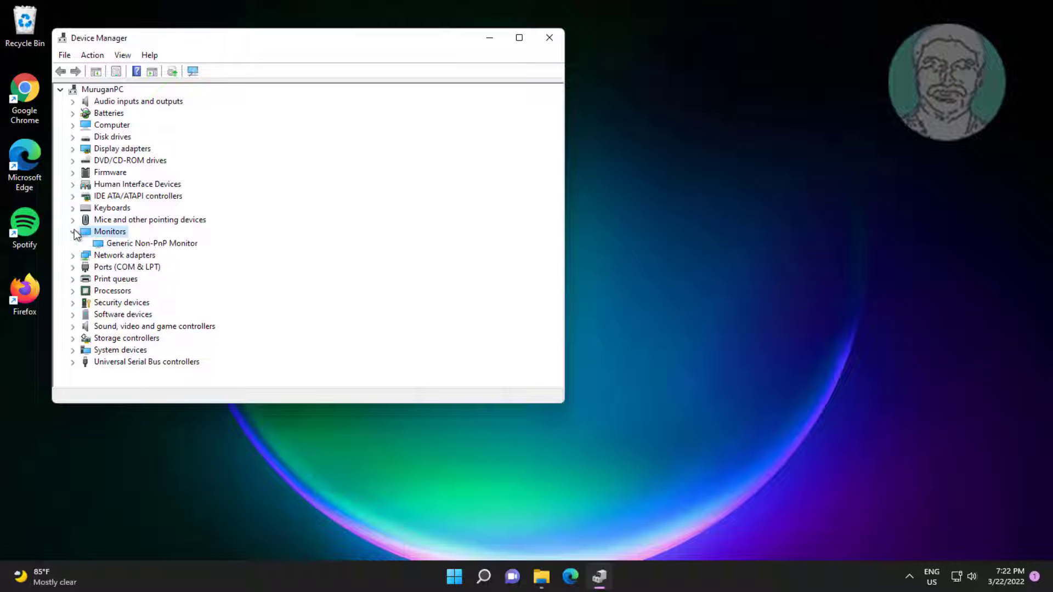
{"action": "left_click", "coordinate": [171, 243]}
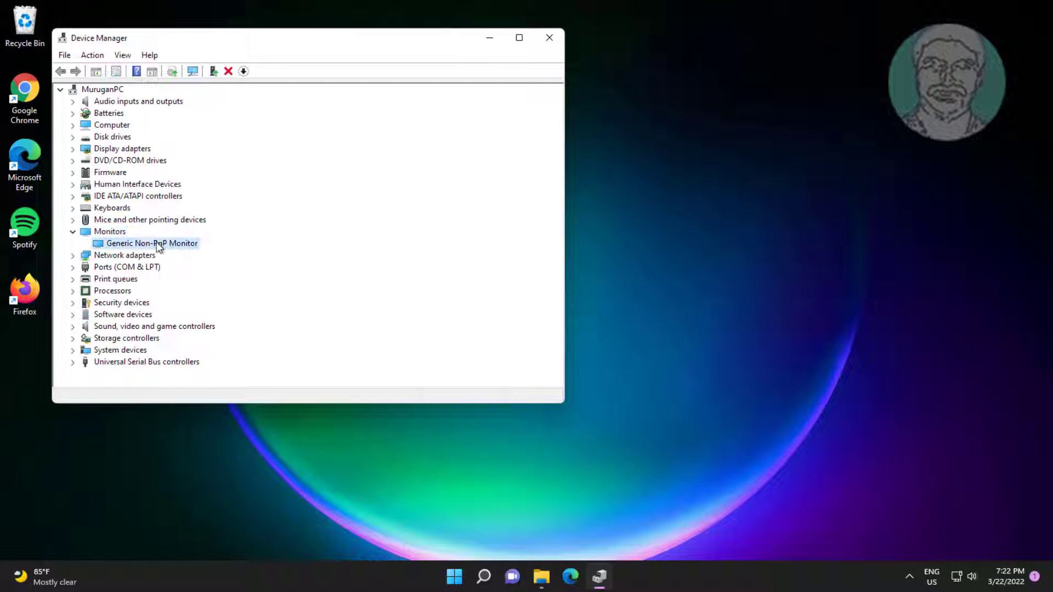
{"action": "right_click", "coordinate": [187, 244]}
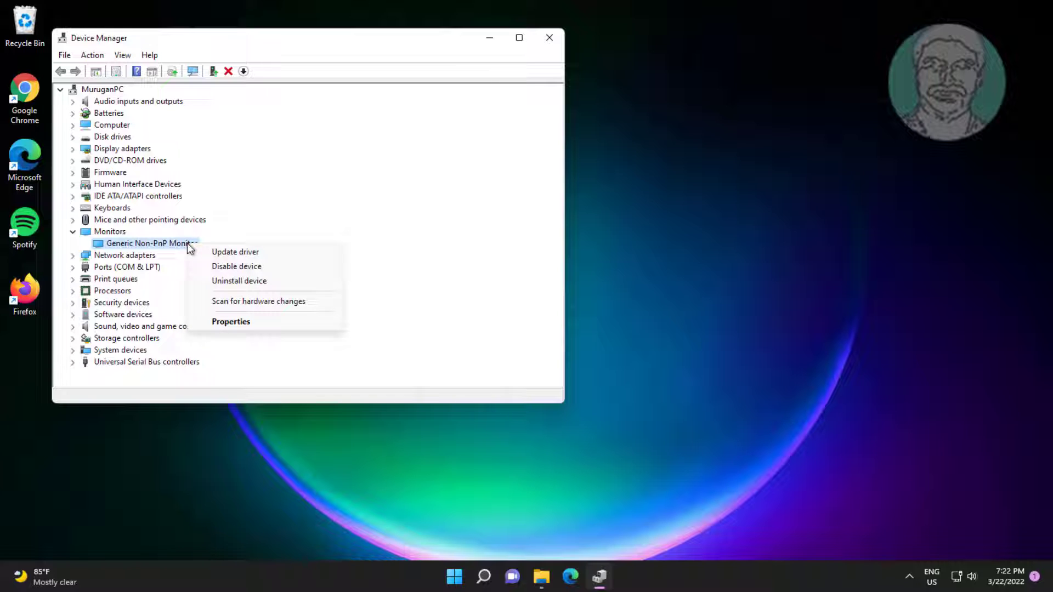
{"action": "left_click", "coordinate": [235, 251]}
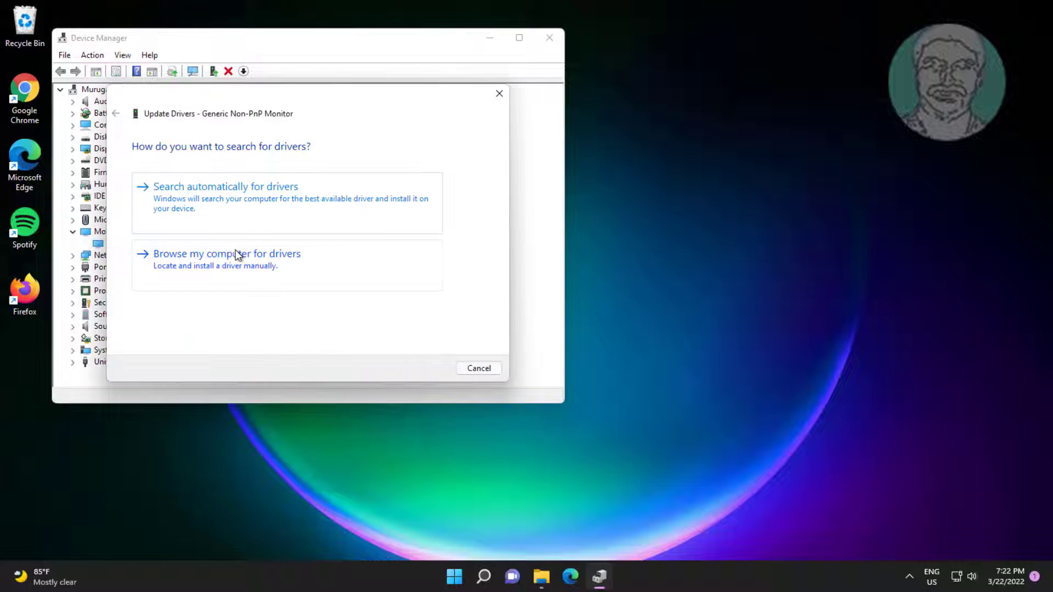
{"action": "left_click", "coordinate": [308, 206]}
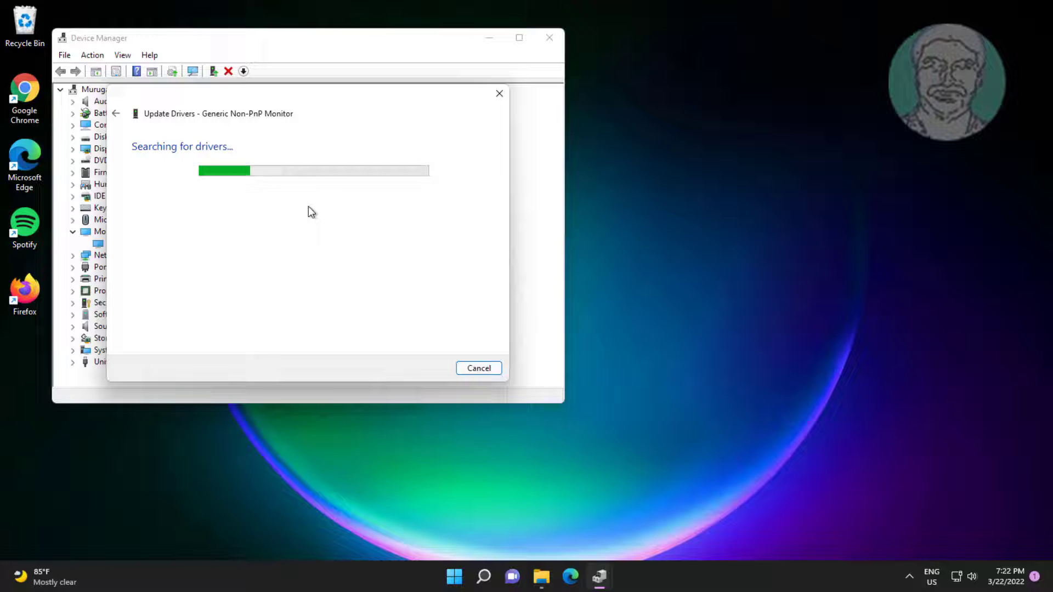
{"action": "left_click", "coordinate": [253, 303]}
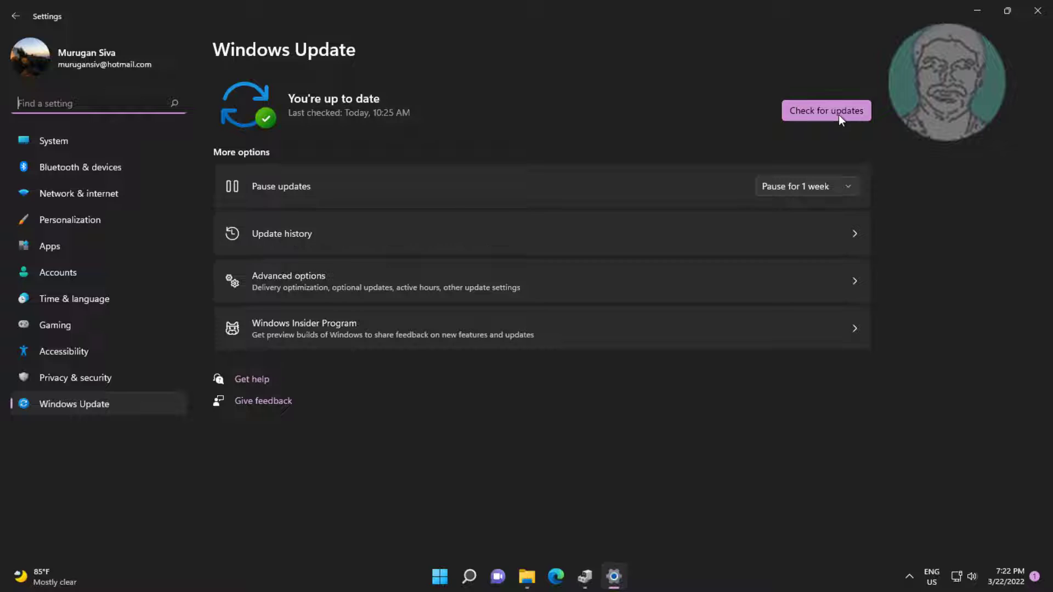
Check for updates until Windows is up to date, then close Settings and Device Manager
{"action": "left_click", "coordinate": [838, 114]}
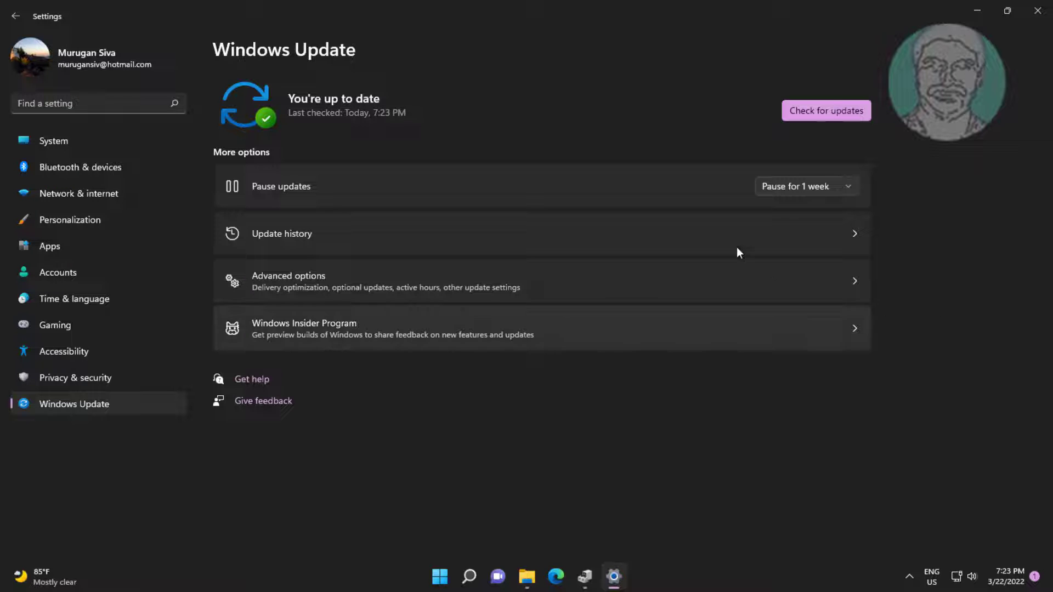
{"action": "left_click", "coordinate": [1037, 9]}
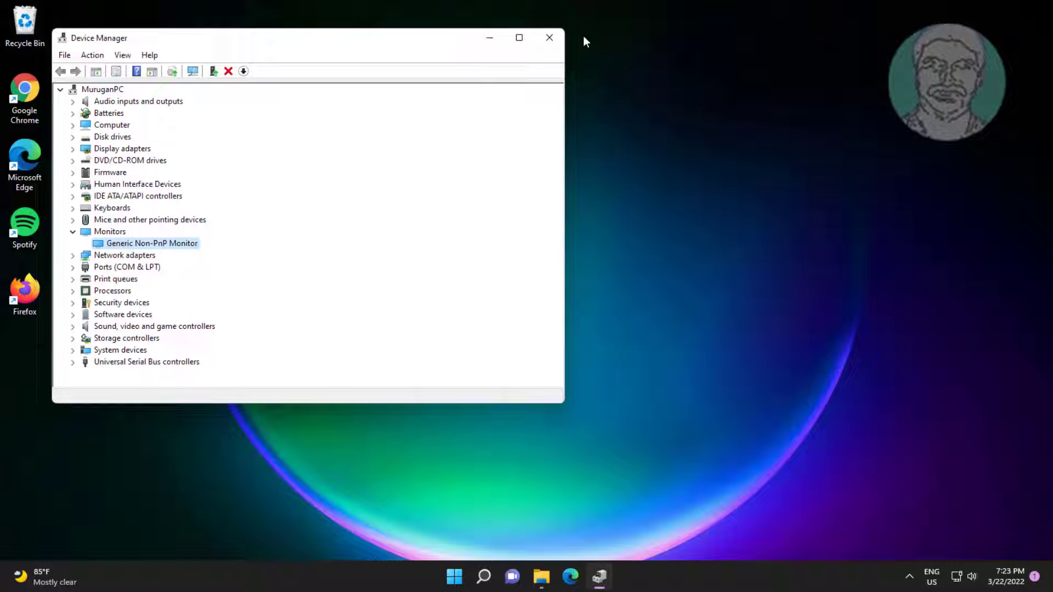
{"action": "left_click", "coordinate": [548, 38]}
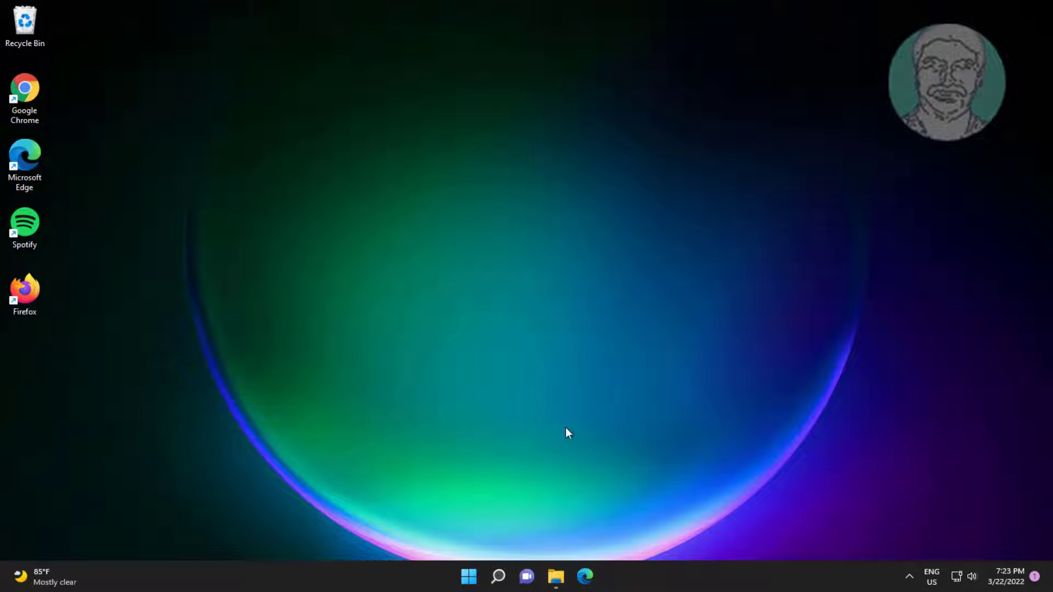
In Chrome, search 'dell 2020h driver' and open Dell's D2020H Drivers & Downloads page
{"action": "double_click", "coordinate": [25, 87]}
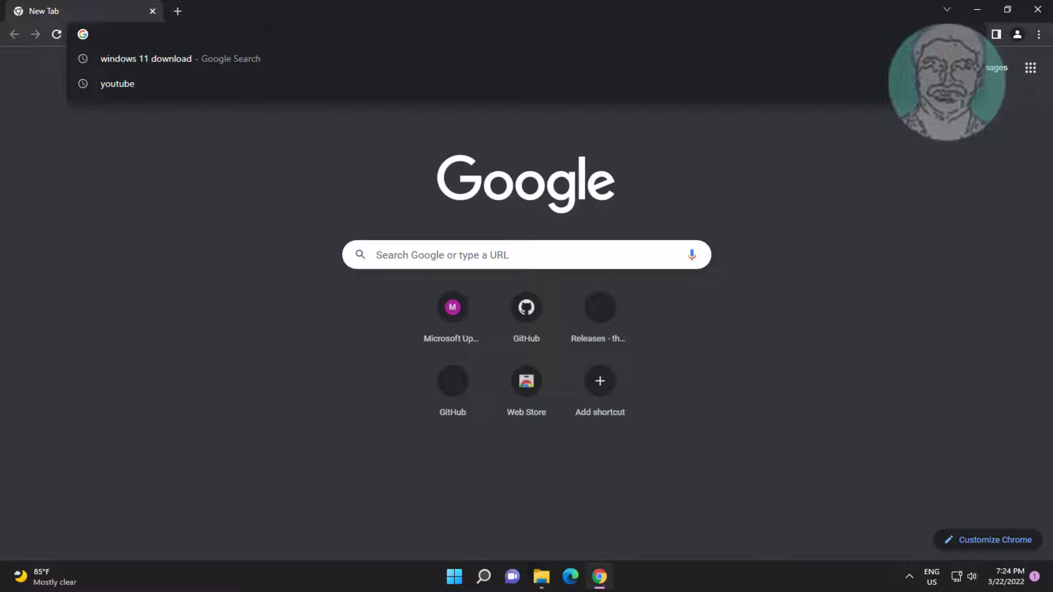
{"action": "type", "text": "del"}
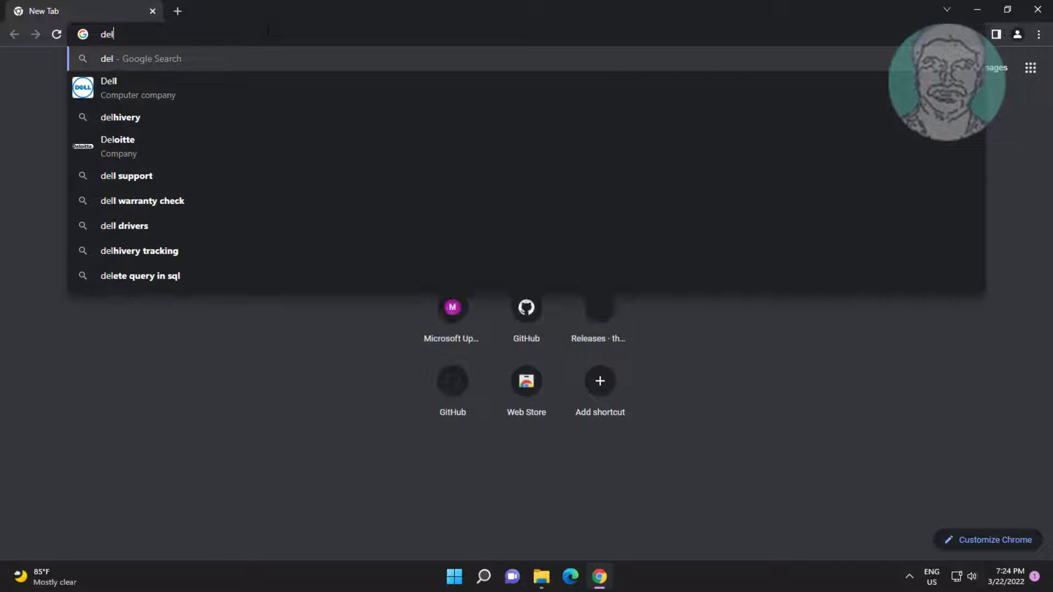
{"action": "type", "text": "l 2020"}
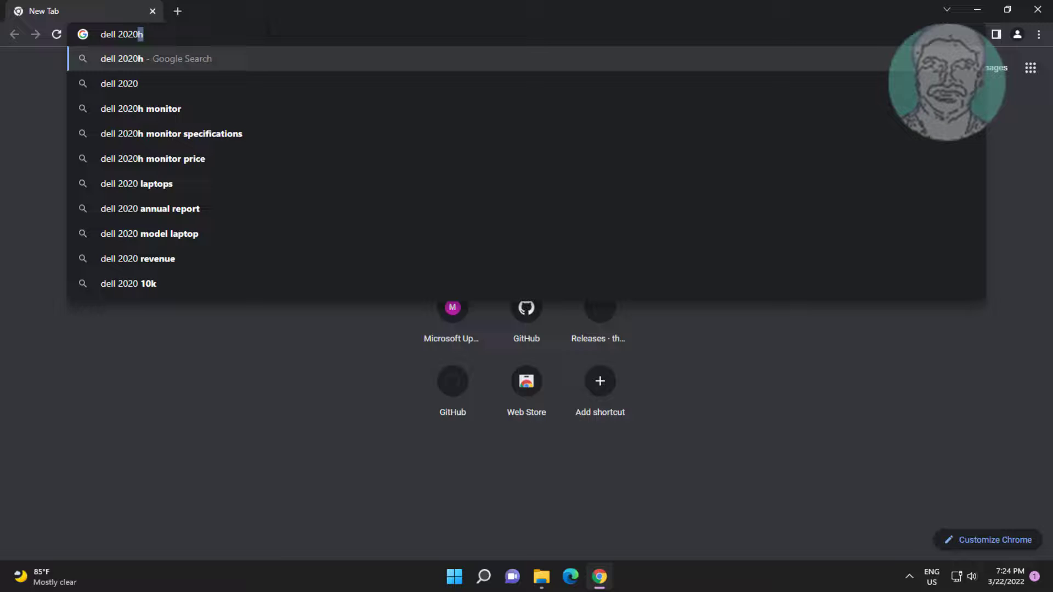
{"action": "type", "text": "h "}
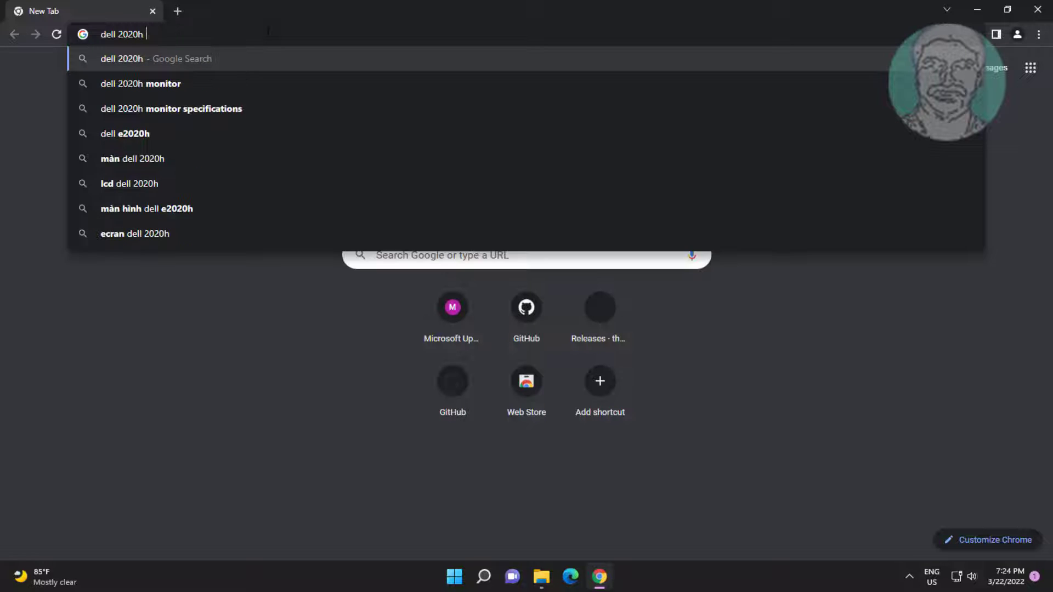
{"action": "type", "text": "driver"}
{"action": "key", "text": "Return"}
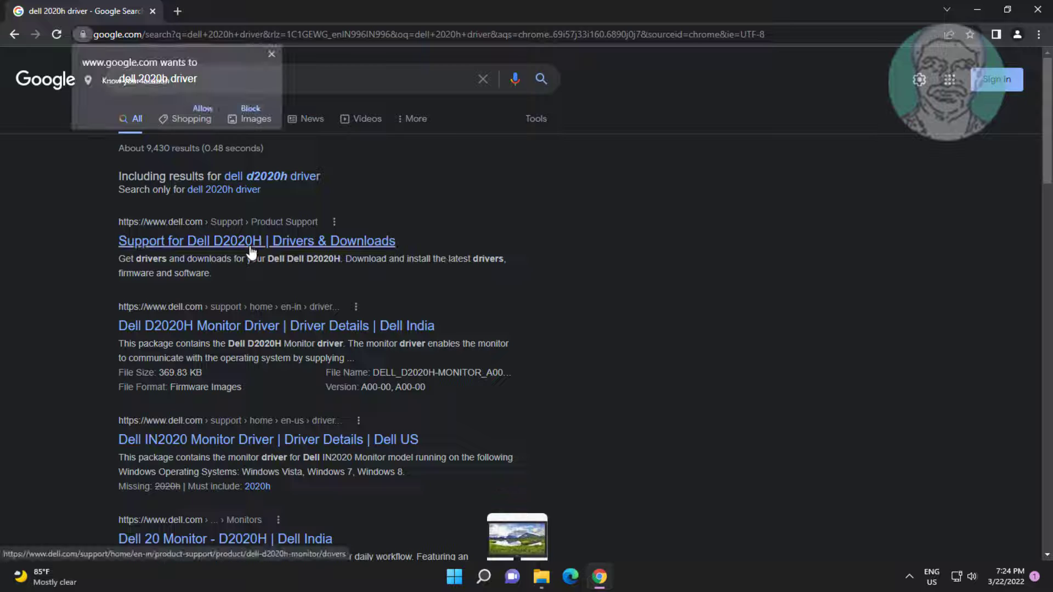
{"action": "left_click", "coordinate": [270, 55]}
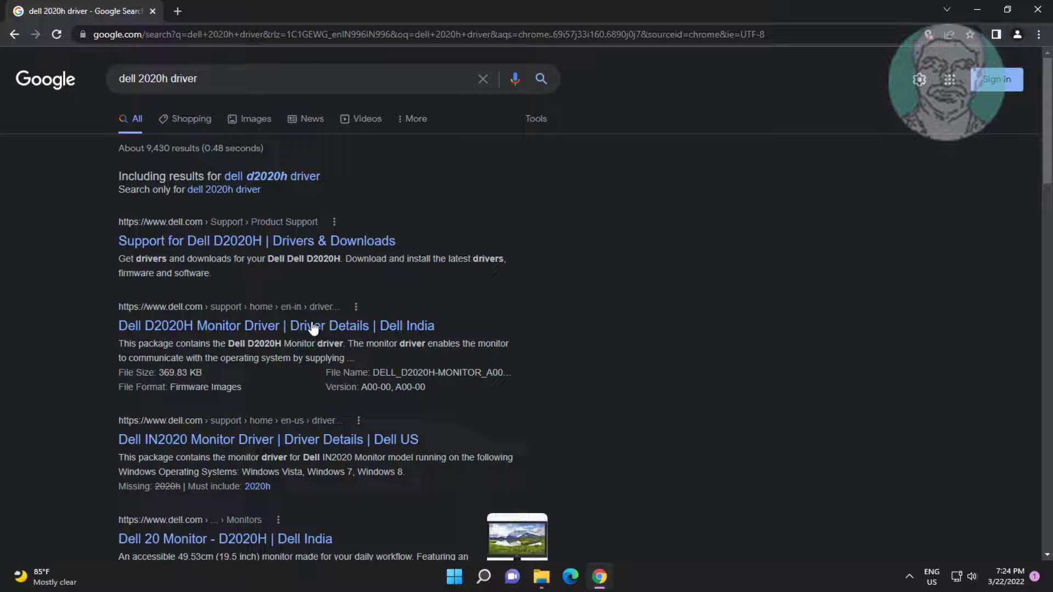
{"action": "left_click", "coordinate": [306, 179]}
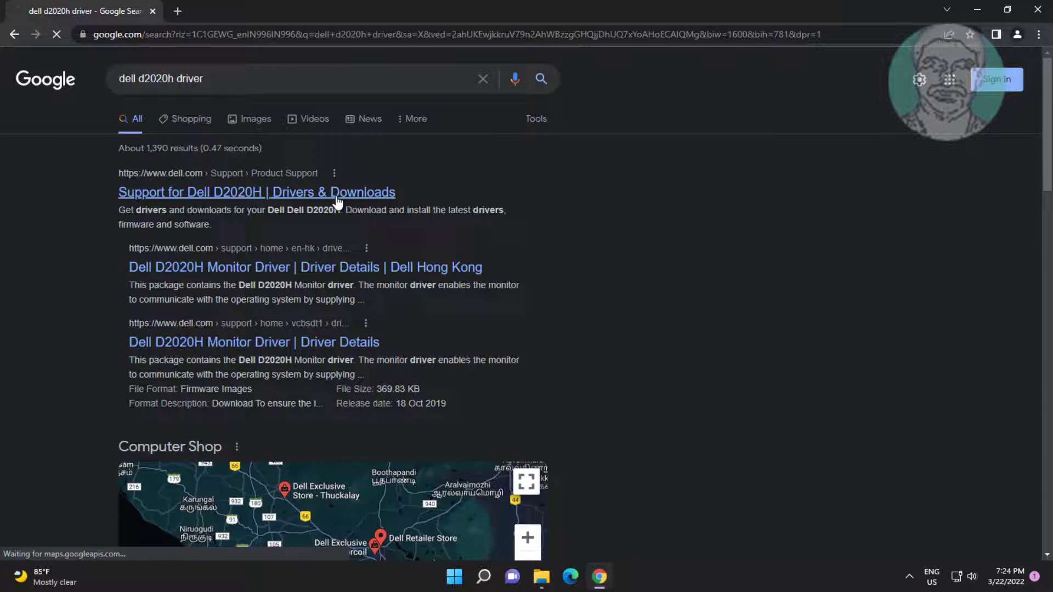
{"action": "left_click", "coordinate": [337, 201]}
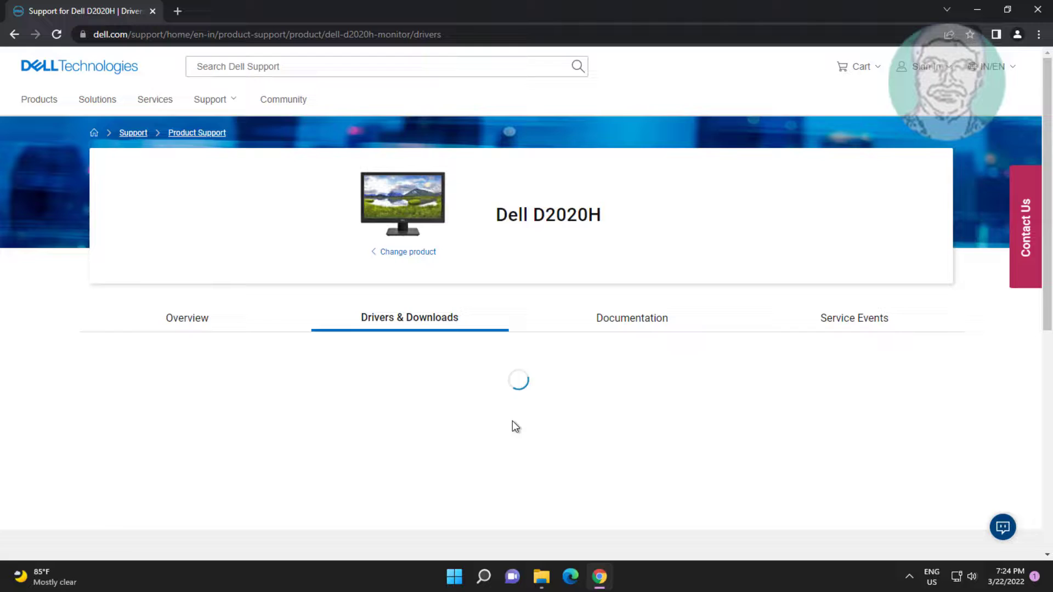
Keep Windows 10, 64-bit as the OS and tick the Dell D2020H Monitor Driver
{"action": "scroll", "coordinate": [512, 420], "scroll_direction": "down", "scroll_amount": 2}
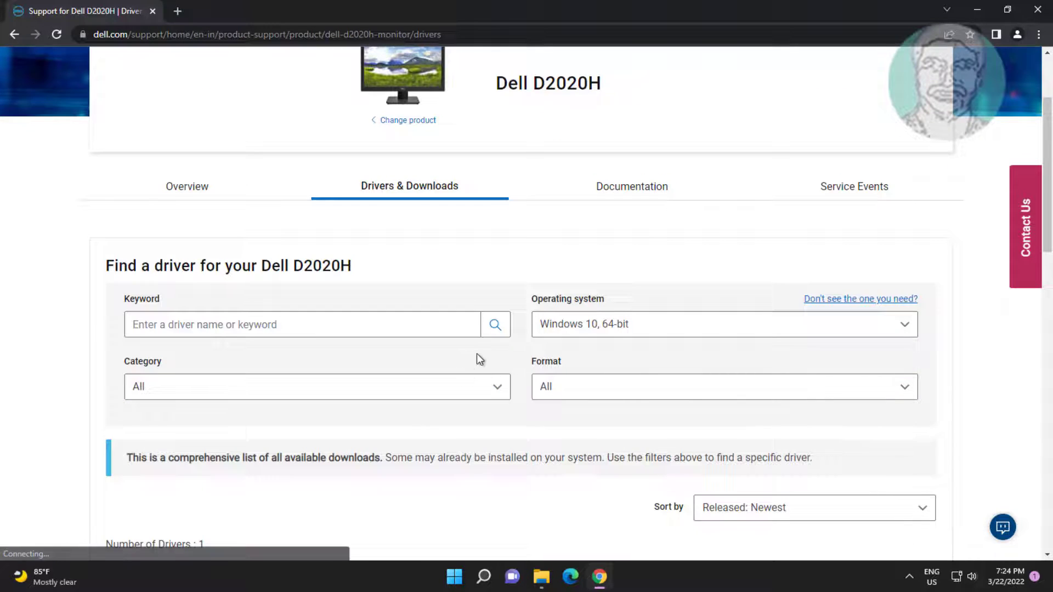
{"action": "left_click", "coordinate": [783, 334]}
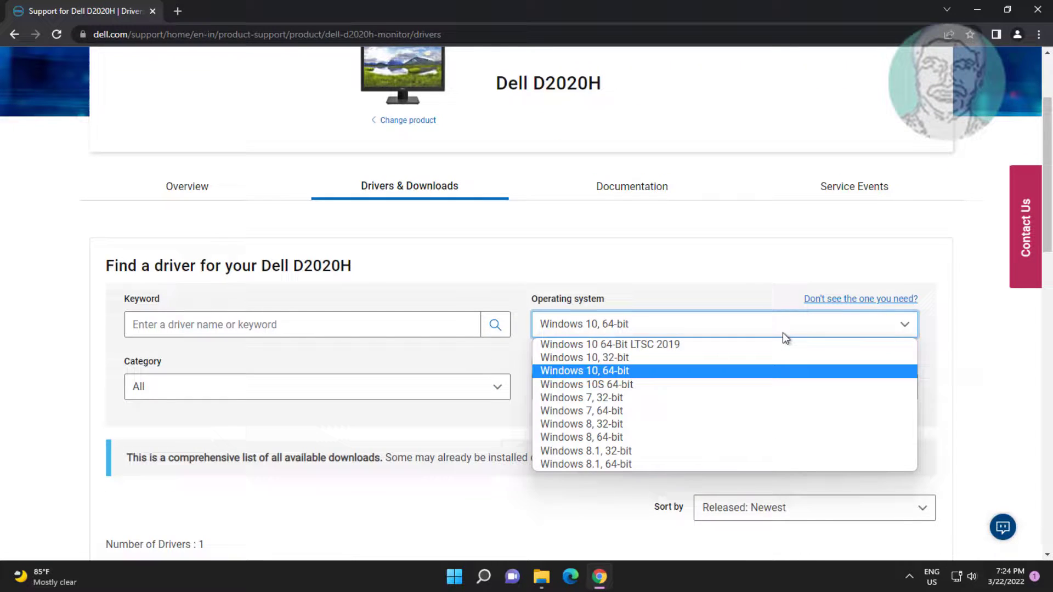
{"action": "left_click", "coordinate": [638, 373]}
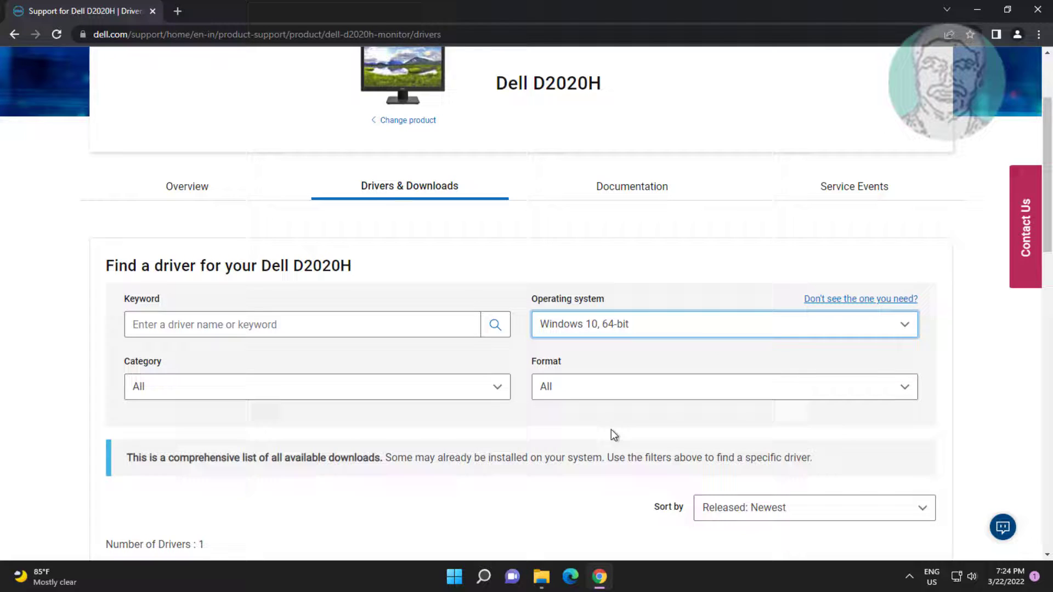
{"action": "scroll", "coordinate": [595, 438], "scroll_direction": "down", "scroll_amount": 2}
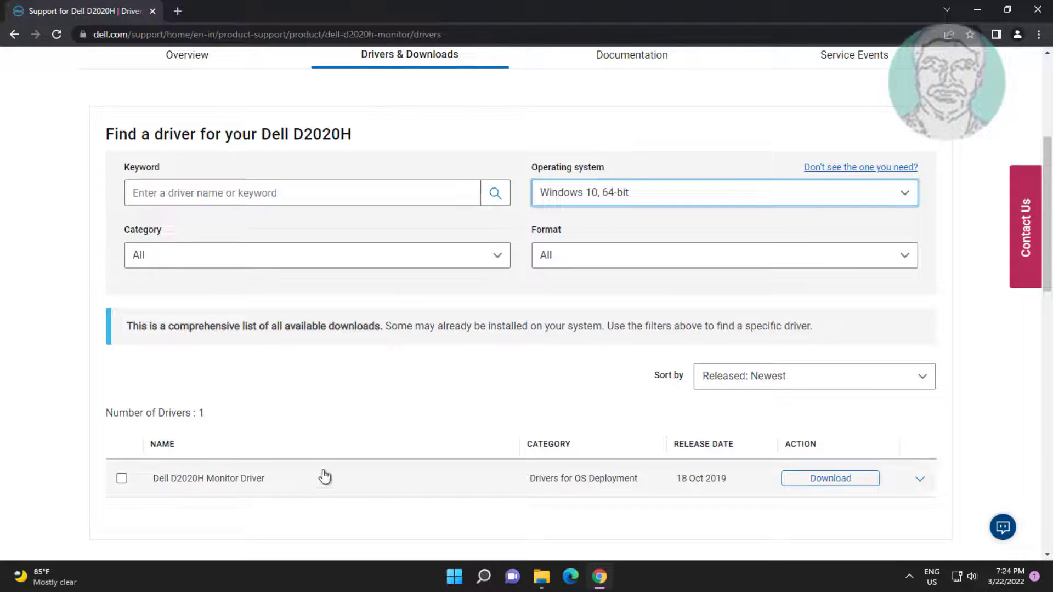
{"action": "left_click", "coordinate": [121, 479]}
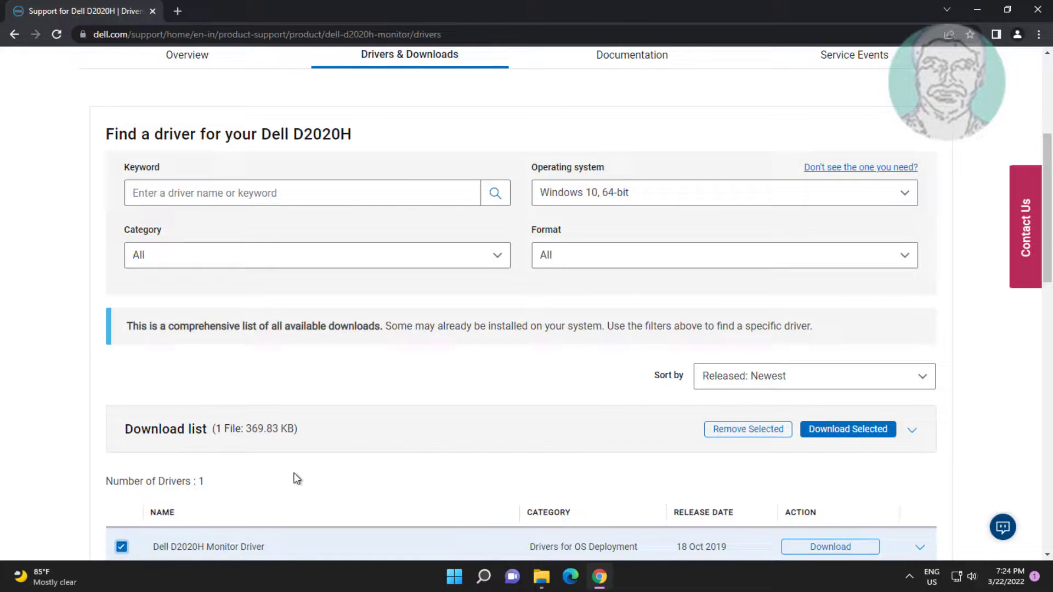
Download the driver package, run it, and unzip its files to C:\Dell\Drivers\MKXXM
{"action": "scroll", "coordinate": [296, 478], "scroll_direction": "down", "scroll_amount": 2}
{"action": "left_click", "coordinate": [822, 416]}
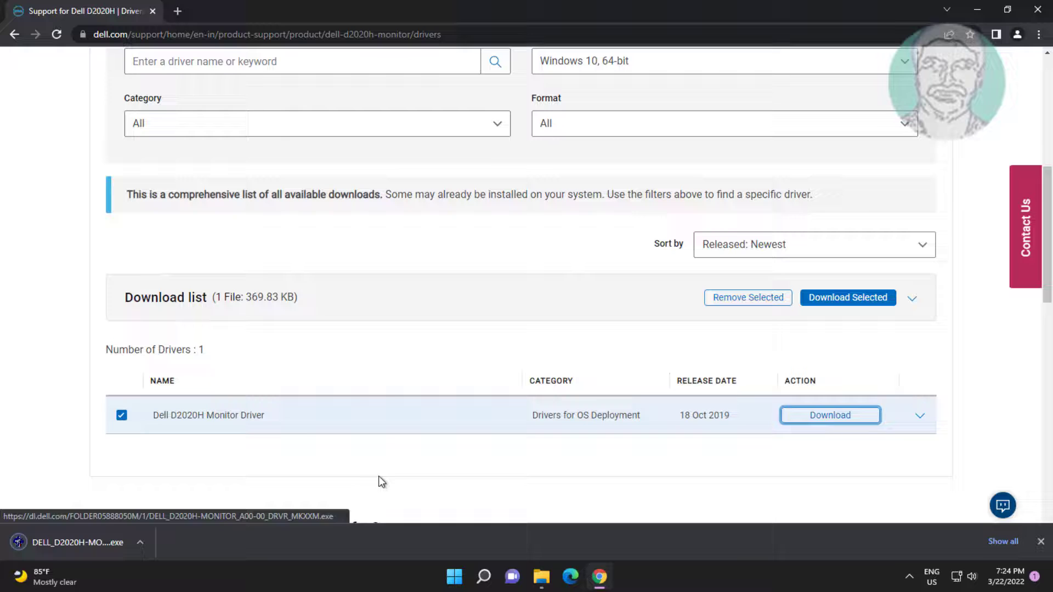
{"action": "left_click", "coordinate": [66, 540]}
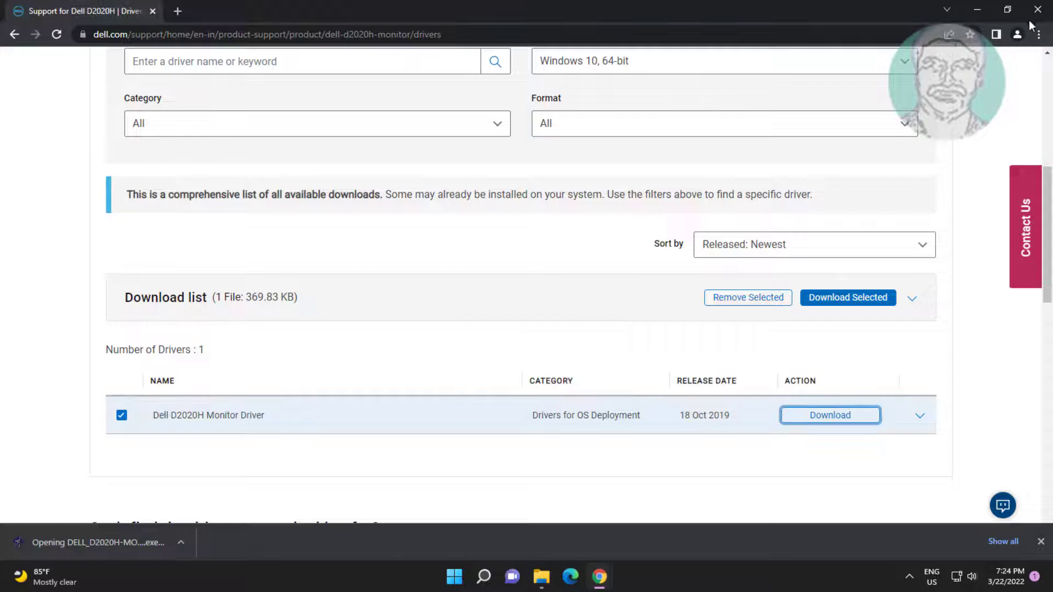
{"action": "left_click", "coordinate": [982, 10]}
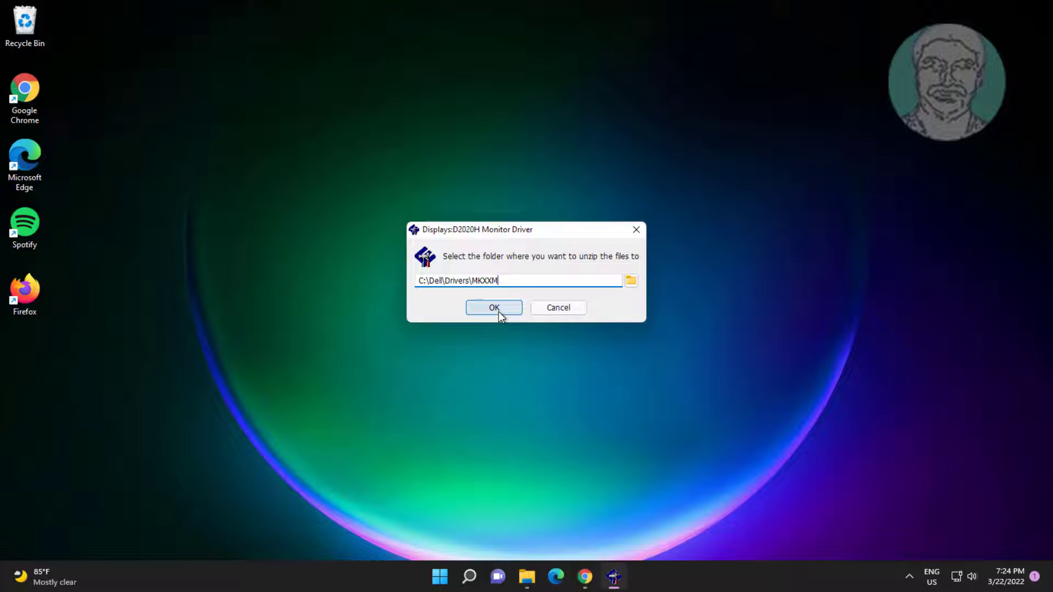
{"action": "left_click", "coordinate": [498, 311]}
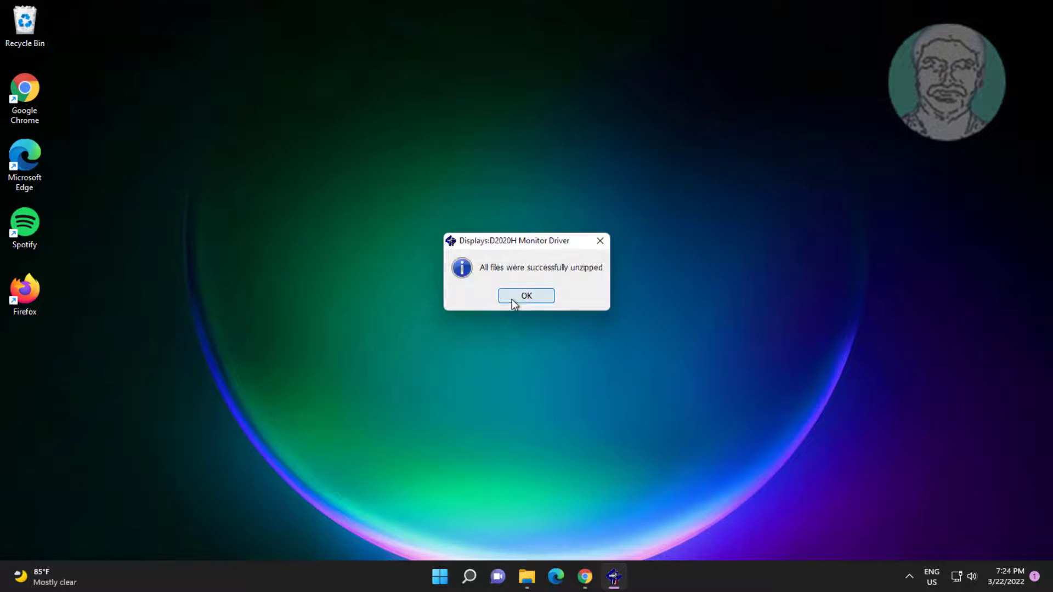
Dismiss the unzip confirmation and relaunch Device Manager from Windows search
{"action": "left_click", "coordinate": [511, 298]}
{"action": "key", "text": "super+s"}
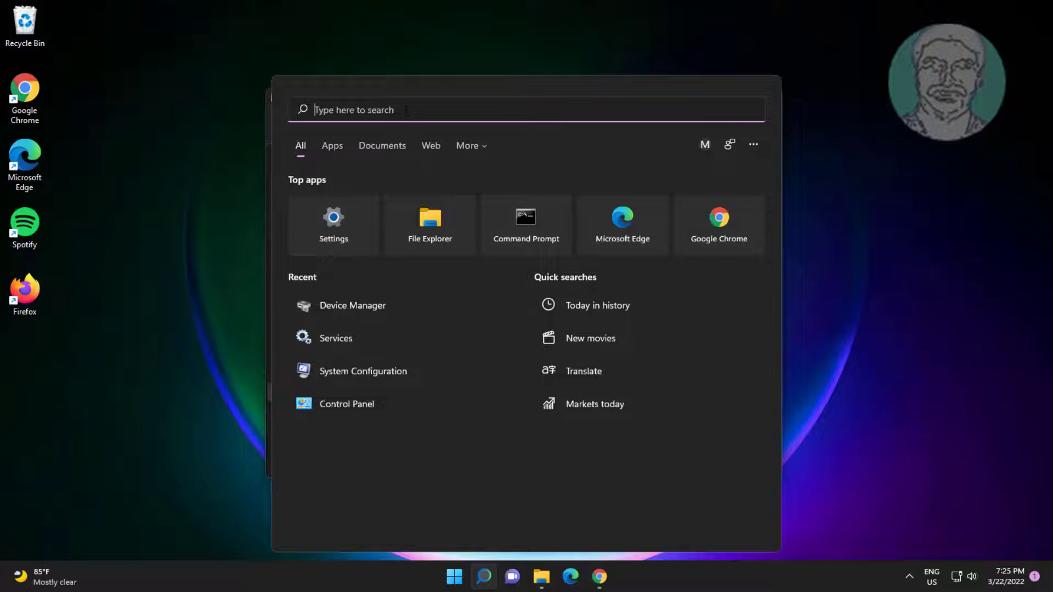
{"action": "type", "text": "device manager"}
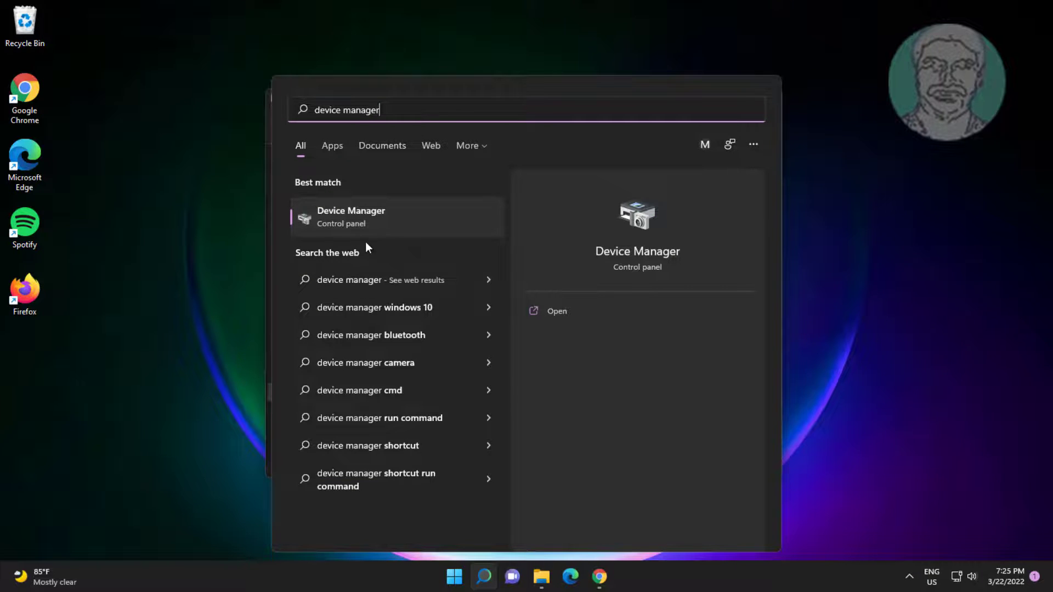
{"action": "left_click", "coordinate": [381, 218]}
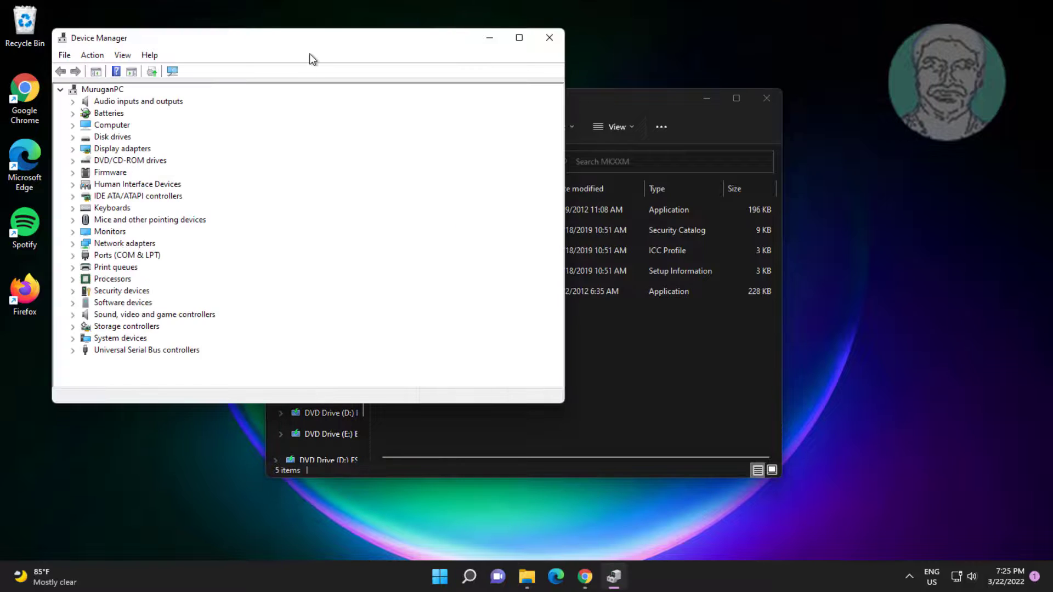
Expand Monitors and select the Generic Non-PnP Monitor entry
{"action": "left_click", "coordinate": [123, 232]}
{"action": "left_click", "coordinate": [73, 232]}
{"action": "left_click", "coordinate": [176, 244]}
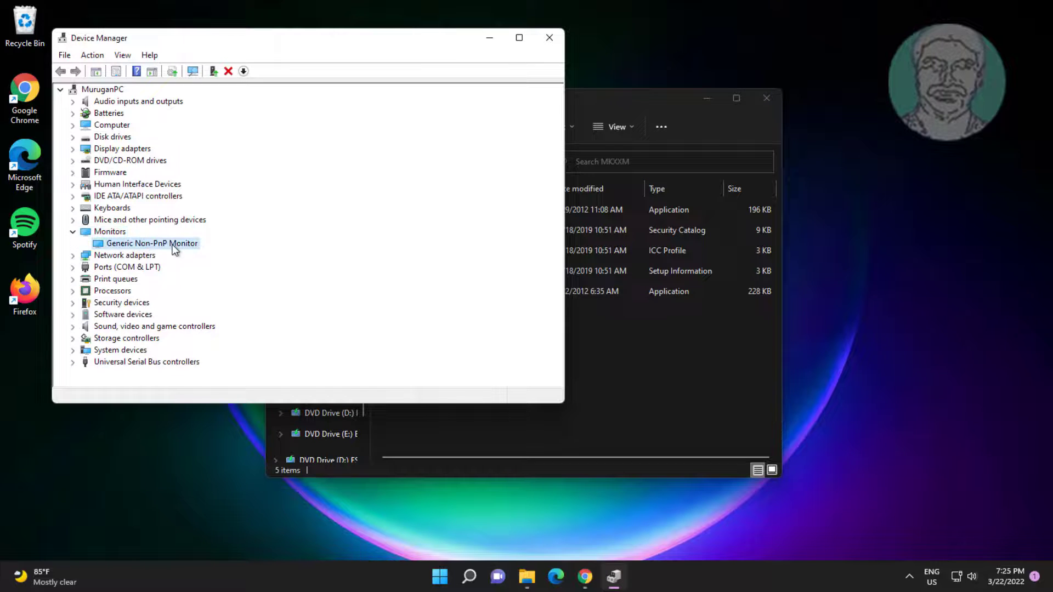
Update the Generic Non-PnP Monitor driver via Browse my computer, Let me pick, then Have Disk
{"action": "right_click", "coordinate": [176, 246]}
{"action": "left_click", "coordinate": [222, 255]}
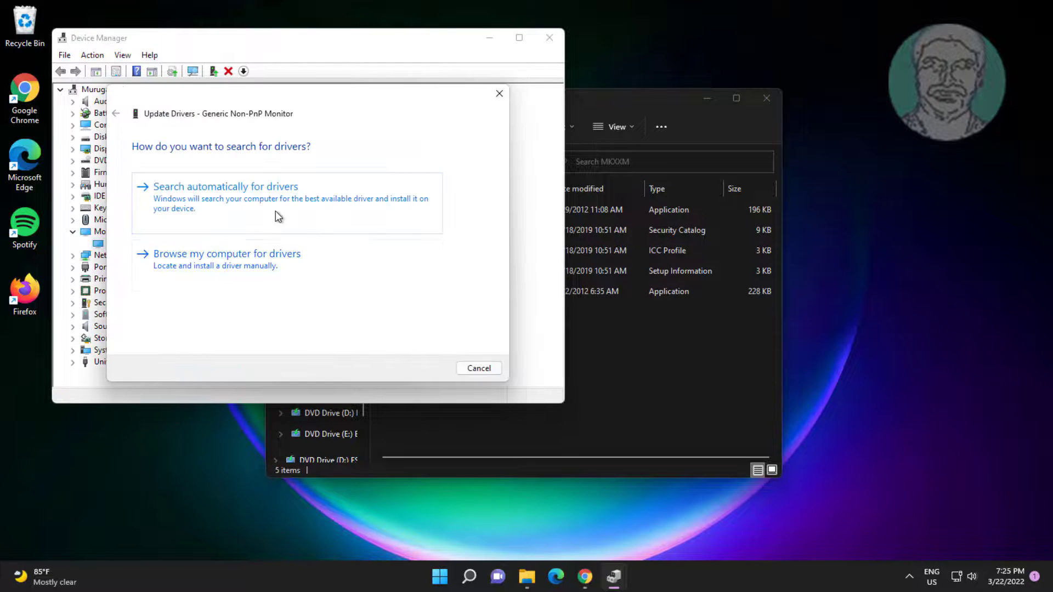
{"action": "left_click", "coordinate": [283, 265]}
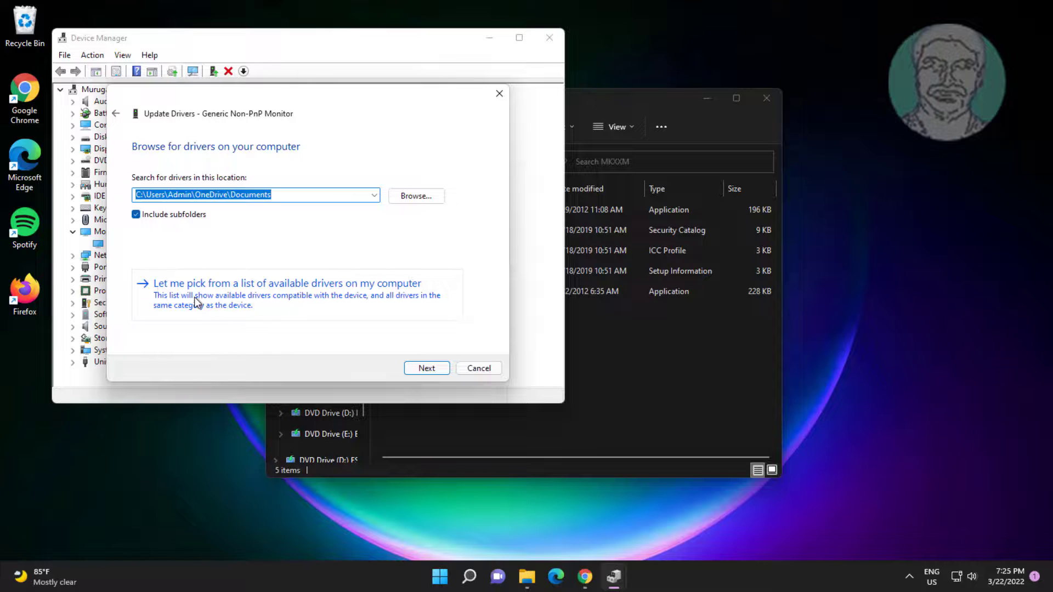
{"action": "left_click", "coordinate": [342, 295]}
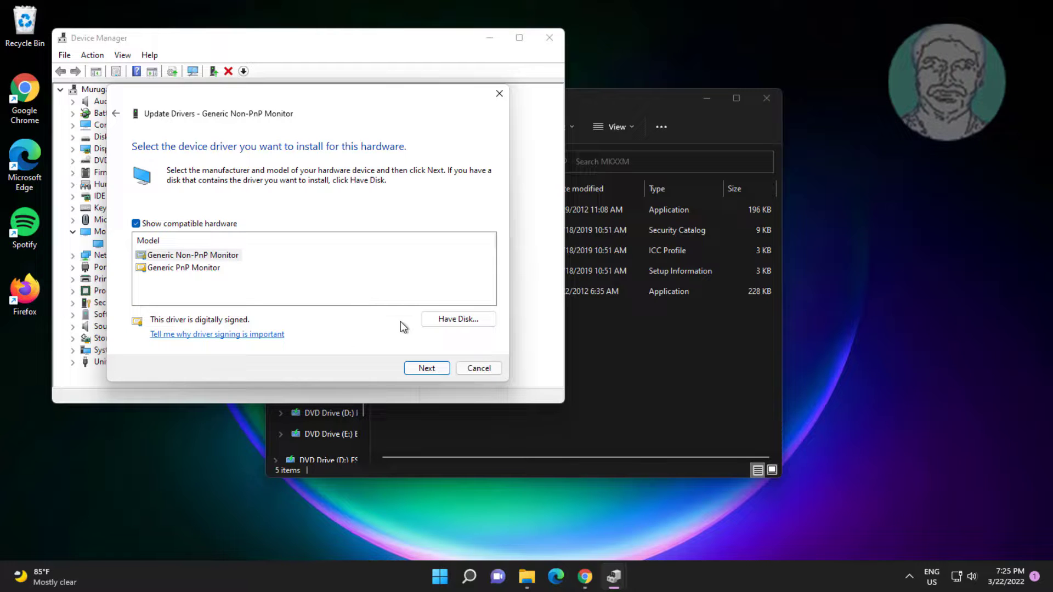
{"action": "left_click", "coordinate": [443, 319]}
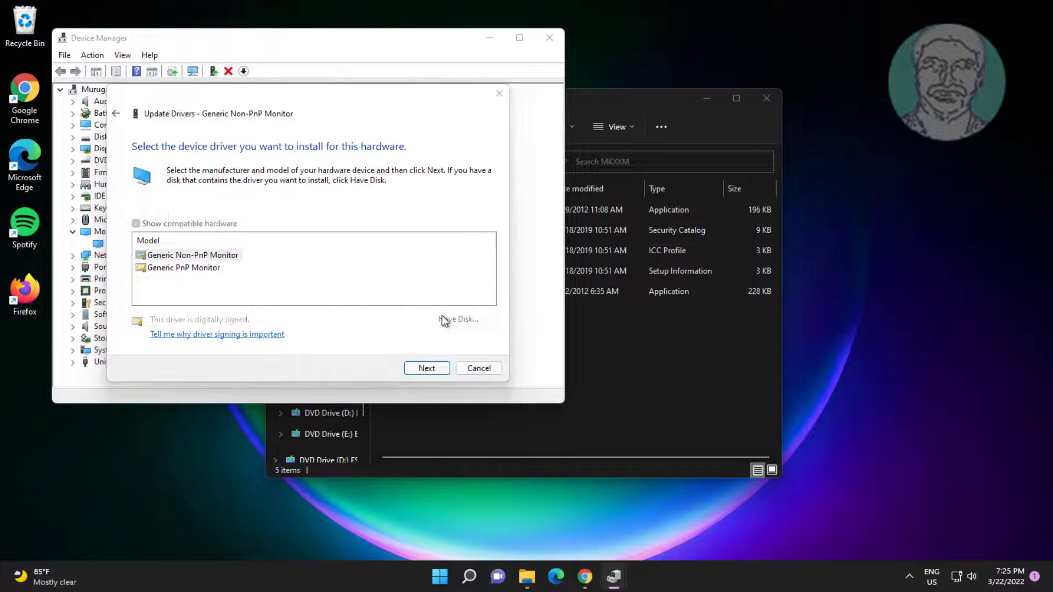
Browse to C:\Dell\Drivers\MKXXM and choose D2020H.inf as the disk driver file
{"action": "left_click", "coordinate": [420, 292]}
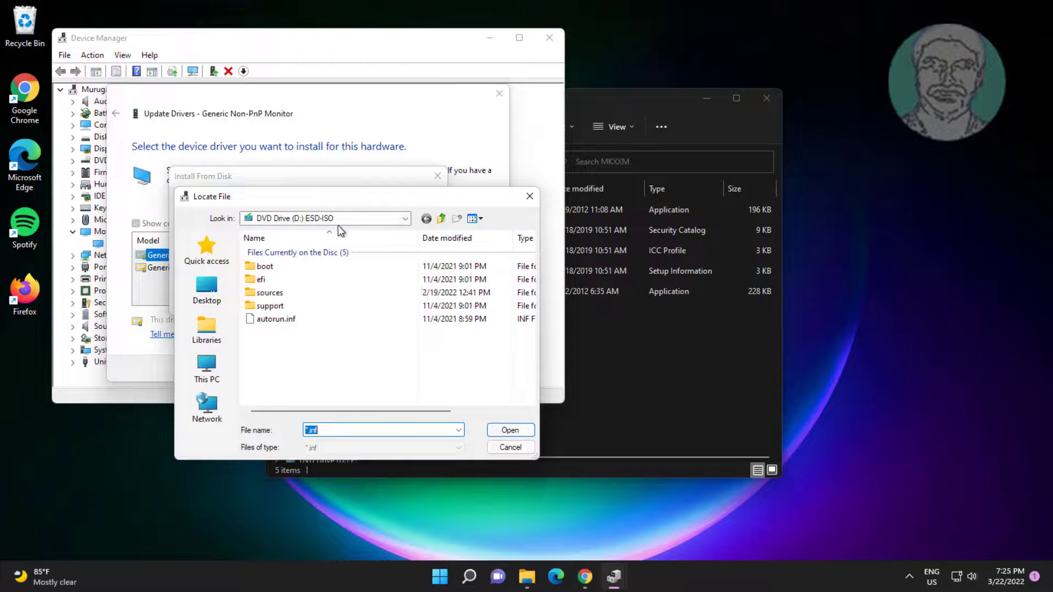
{"action": "left_click", "coordinate": [195, 373]}
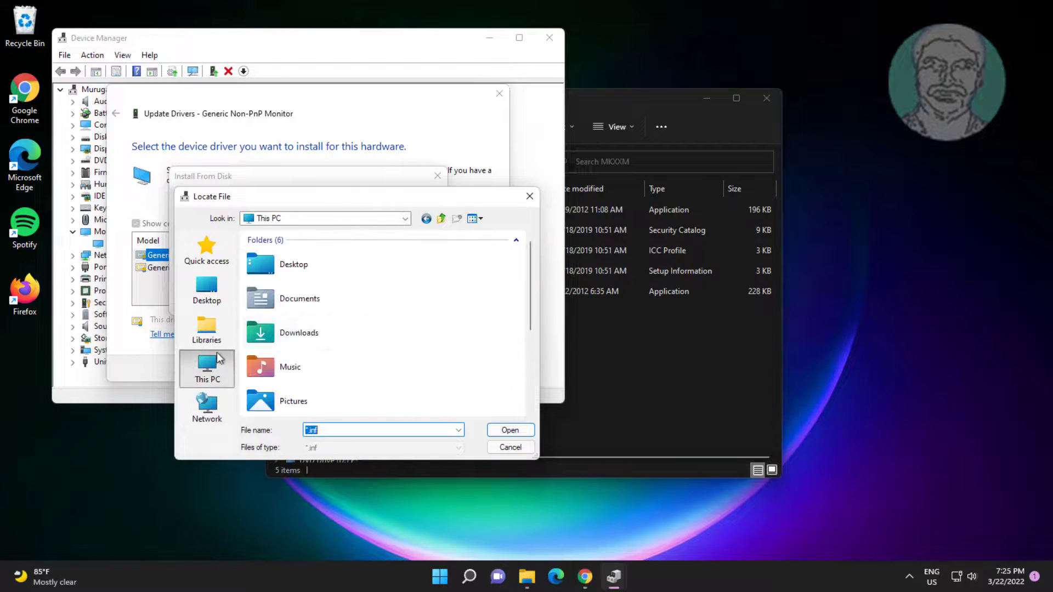
{"action": "left_click_drag", "start_coordinate": [529, 290], "coordinate": [530, 395]}
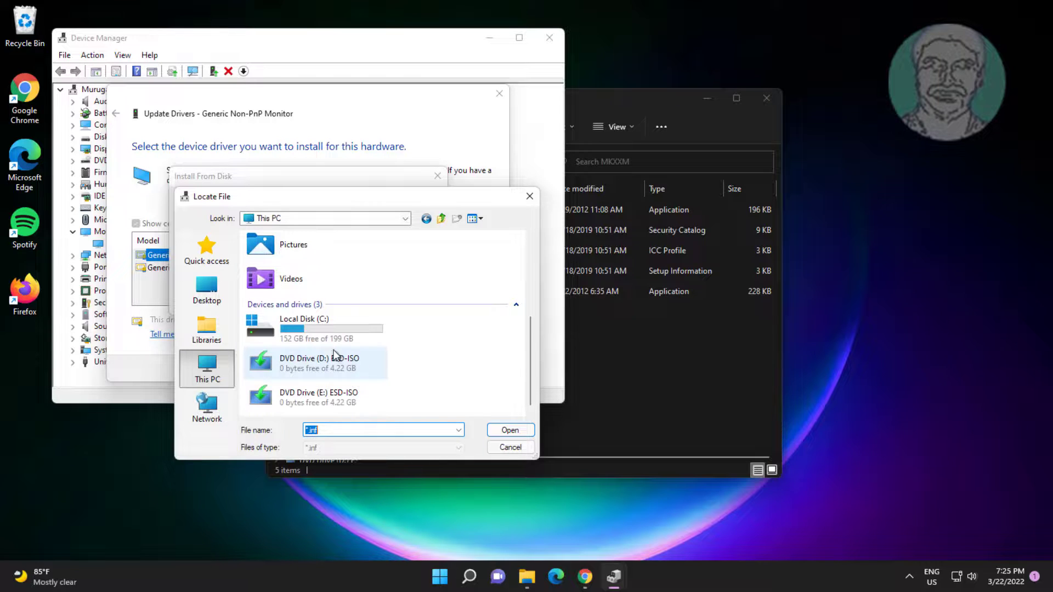
{"action": "double_click", "coordinate": [296, 325]}
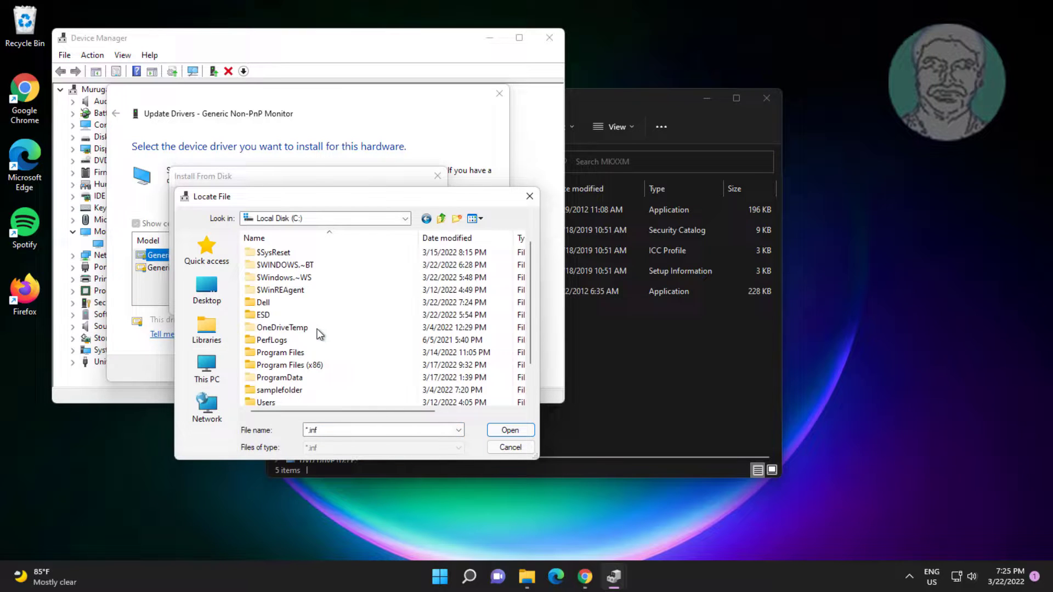
{"action": "double_click", "coordinate": [266, 303]}
{"action": "double_click", "coordinate": [272, 254]}
{"action": "double_click", "coordinate": [272, 253]}
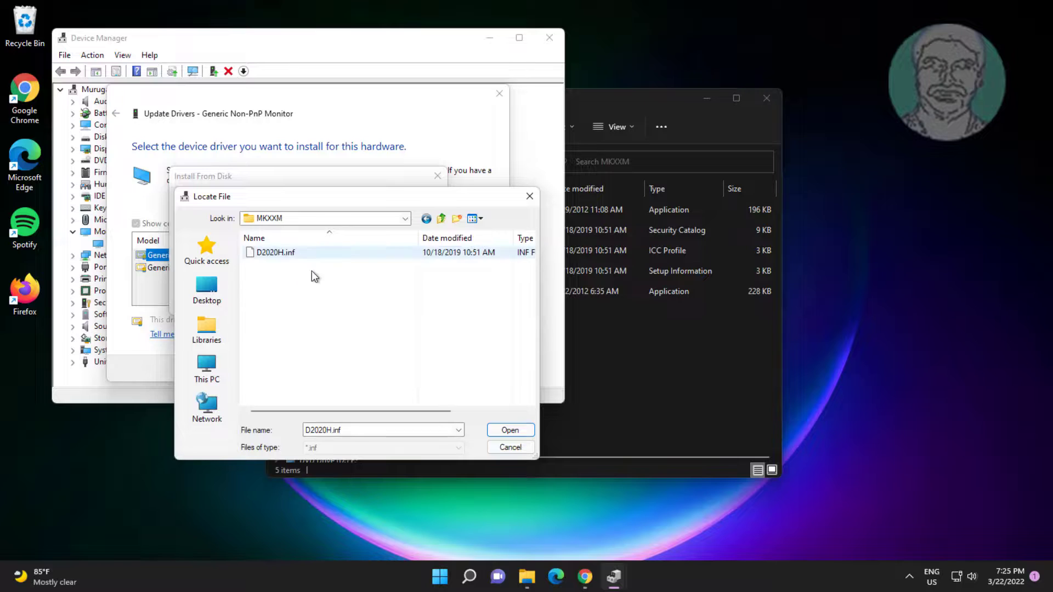
{"action": "left_click", "coordinate": [286, 254]}
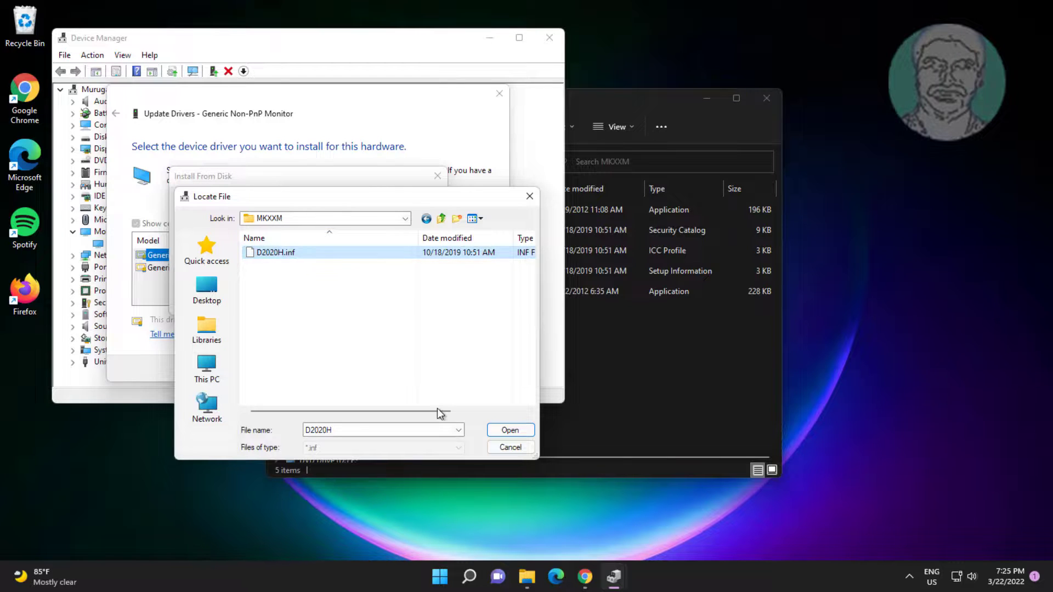
{"action": "left_click", "coordinate": [498, 430]}
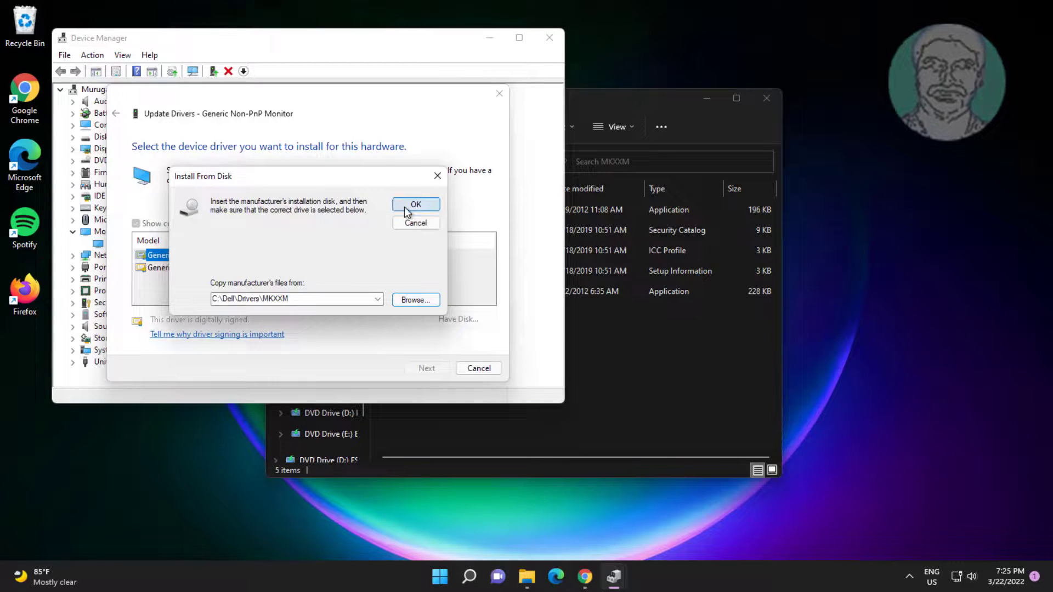
Confirm the MKXXM source, pick the Dell D2020H (HDMI) model, and install it
{"action": "left_click", "coordinate": [406, 204]}
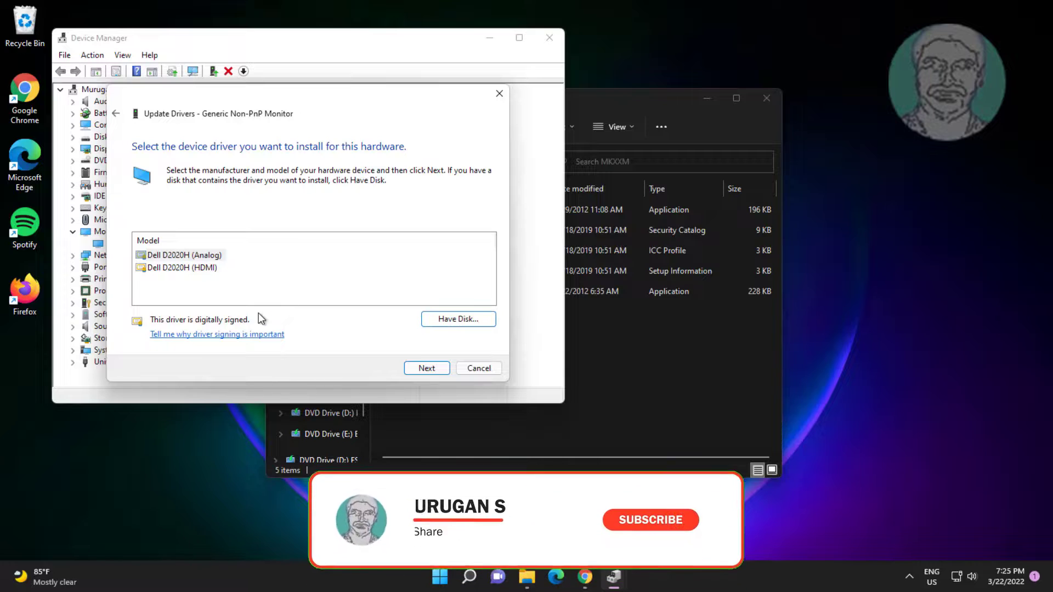
{"action": "left_click", "coordinate": [210, 271]}
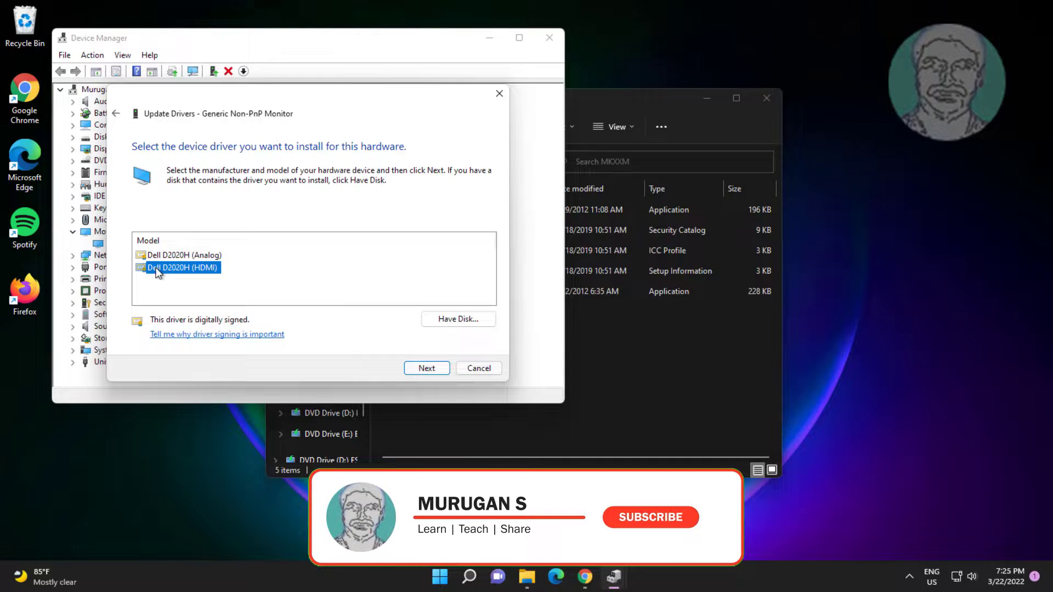
{"action": "left_click", "coordinate": [426, 368]}
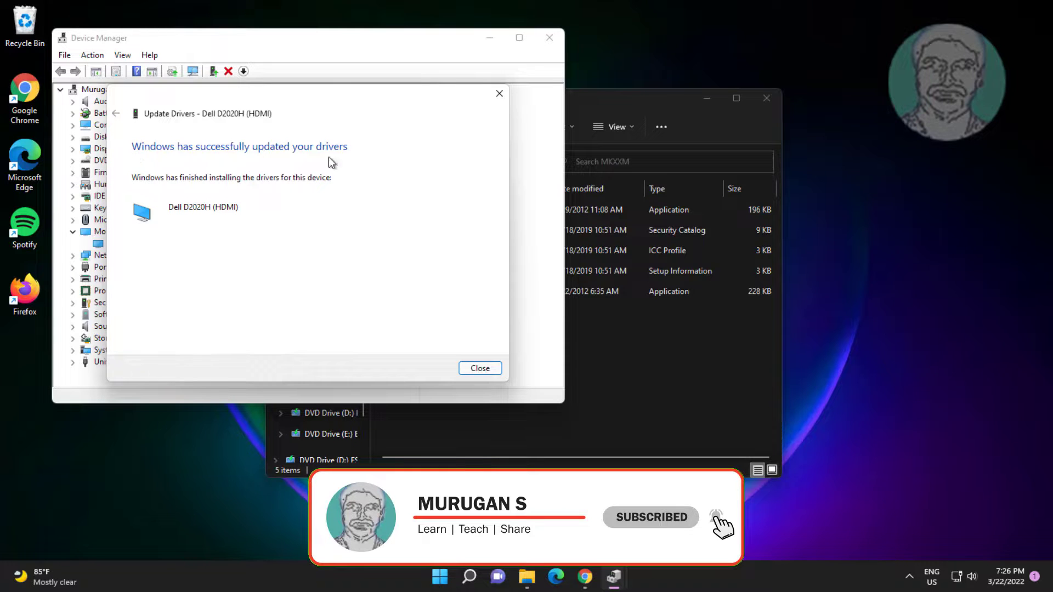
Close the completed Update Drivers dialog and the Device Manager window
{"action": "left_click", "coordinate": [482, 367]}
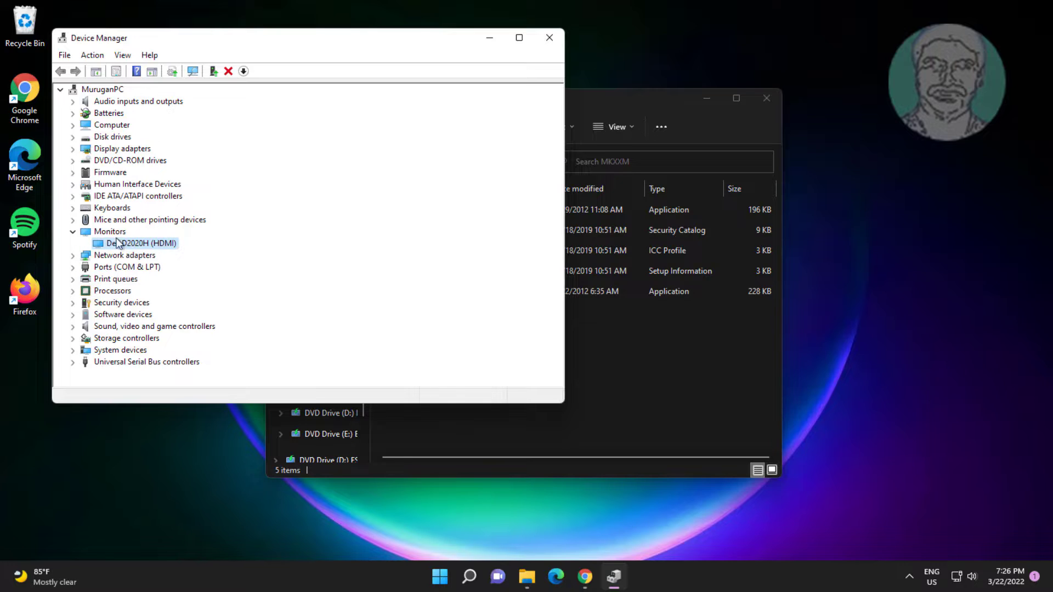
{"action": "left_click", "coordinate": [551, 38]}
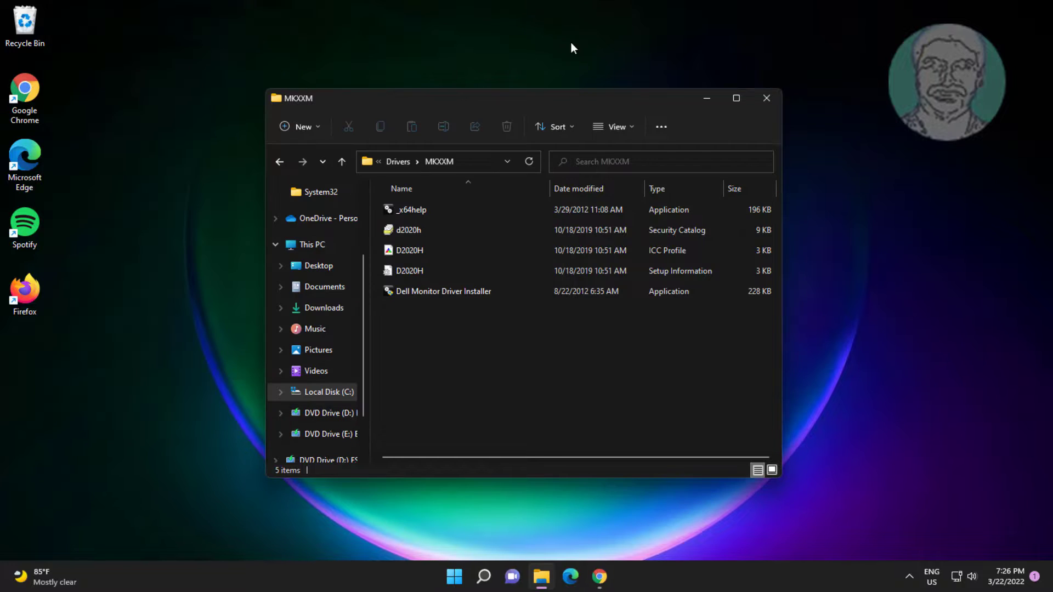